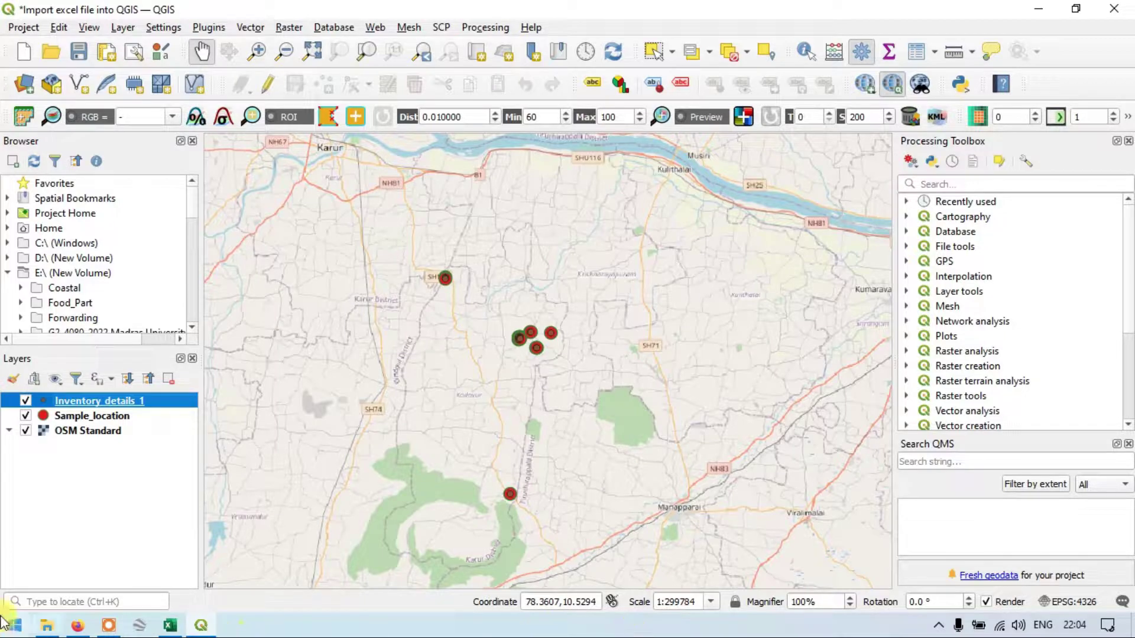
# Step: Select the Sample_location layer in the Layers panel
pyautogui.click(120, 417)
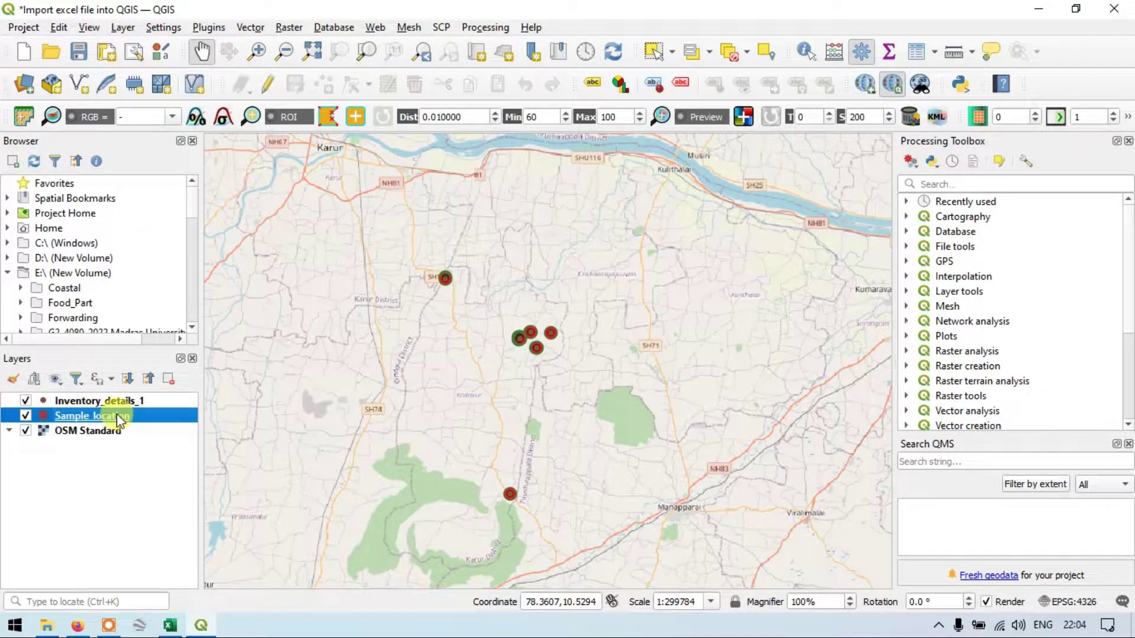
# Step: Review Sample_location's 23-row table of Sample Loc, Lat and Long, then select Inventory_details_1
pyautogui.click(920, 50)
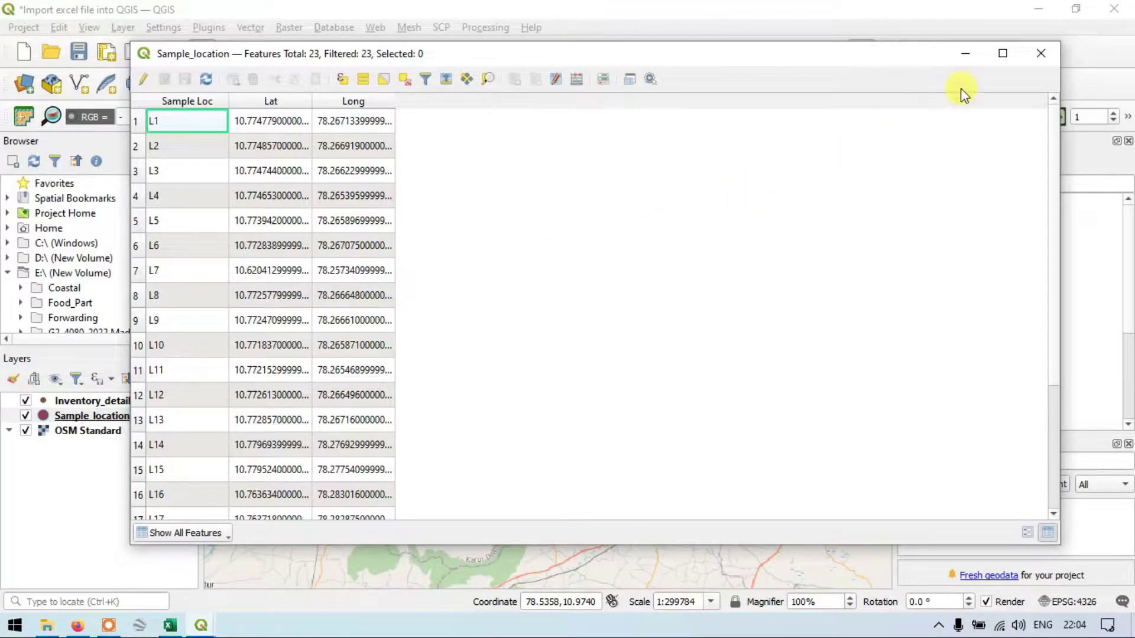
pyautogui.click(1039, 53)
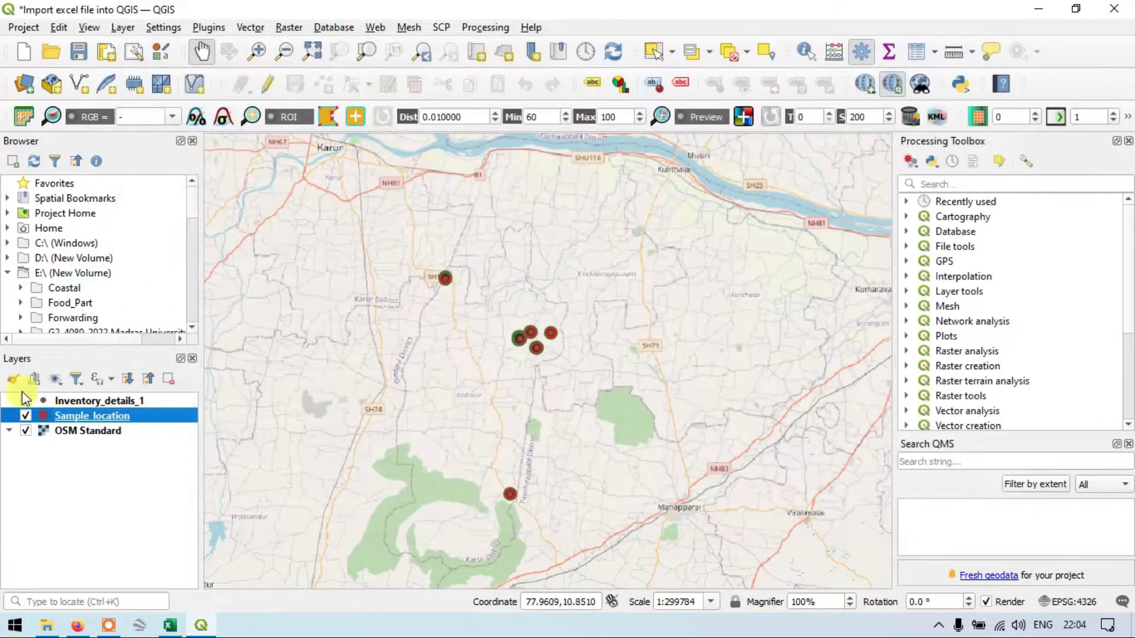
pyautogui.click(94, 401)
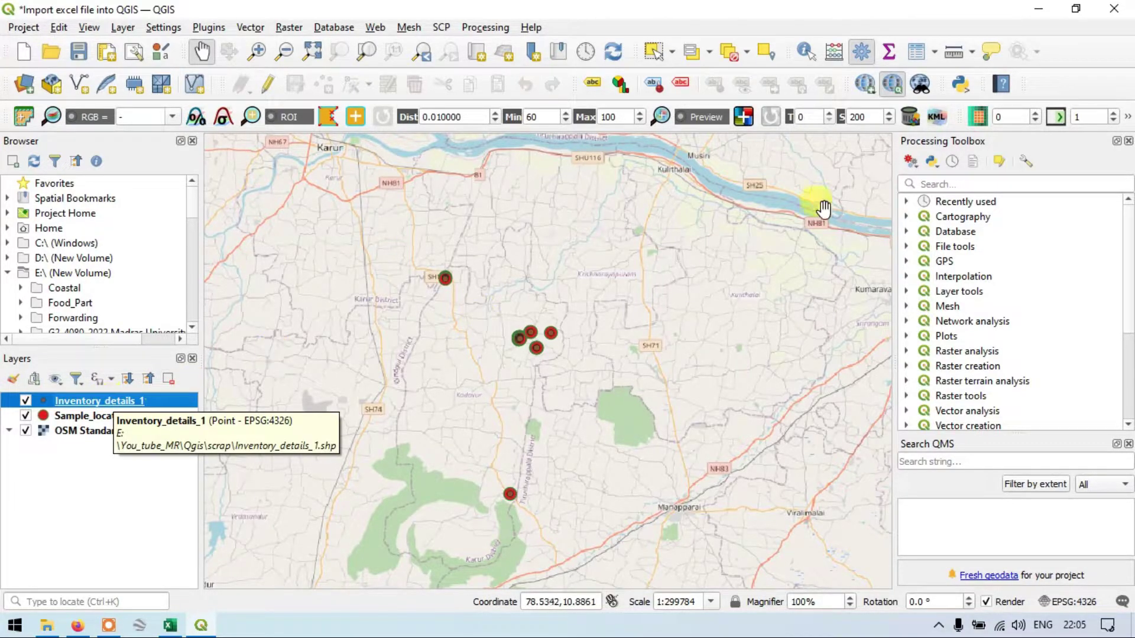
# Step: Review Inventory_details_1's sample type and month columns, then reselect Sample_location
pyautogui.click(917, 50)
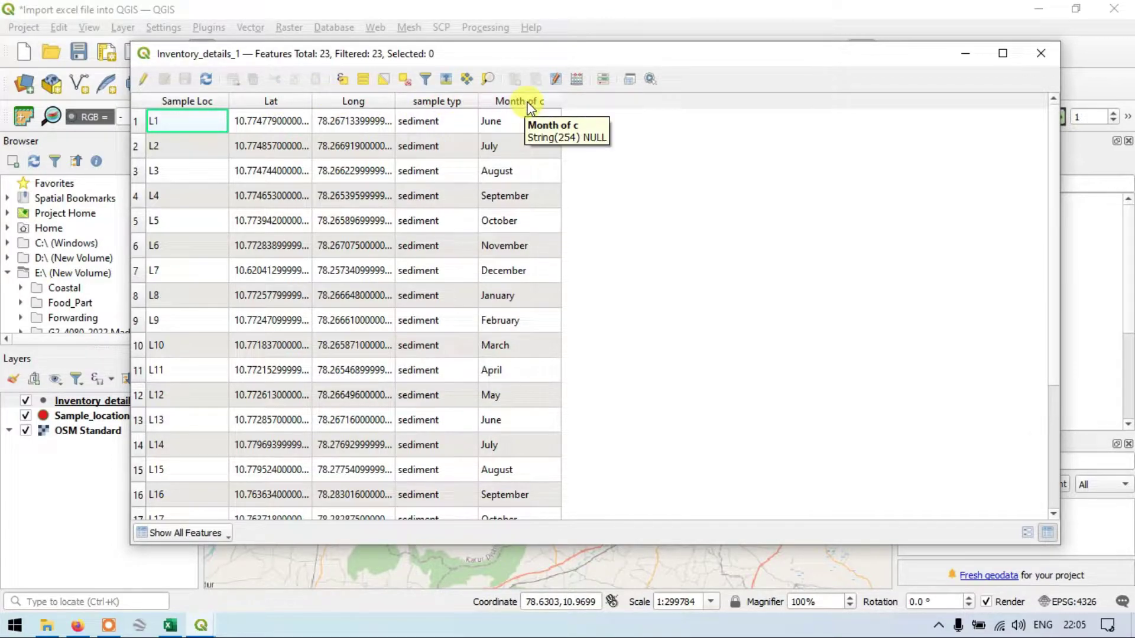
pyautogui.click(1042, 53)
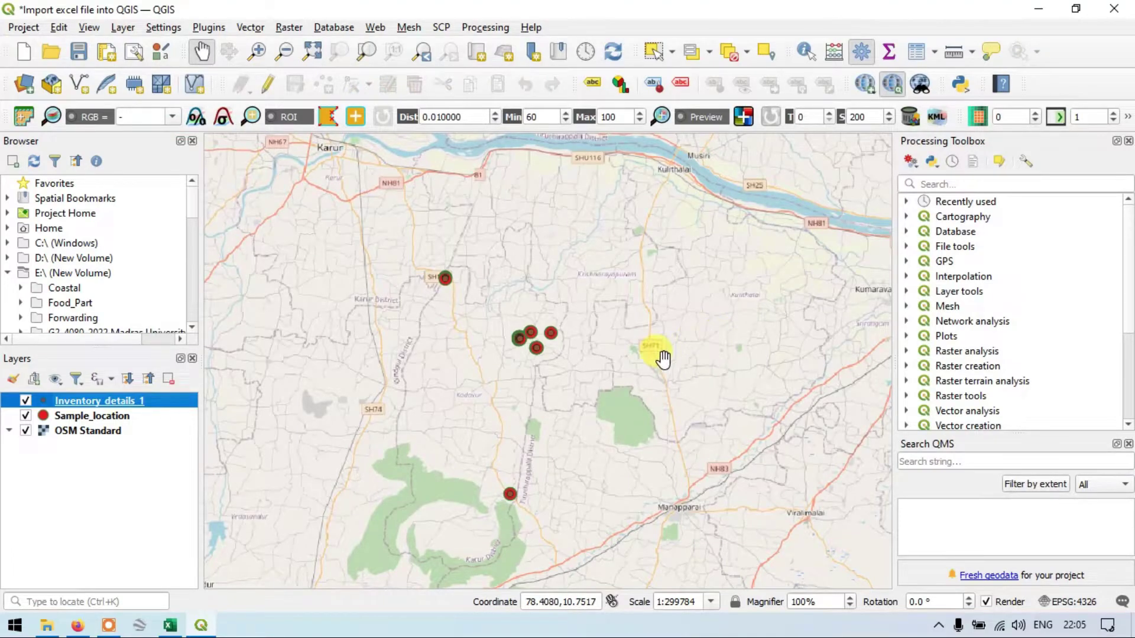
pyautogui.click(132, 414)
pyautogui.click(130, 400)
pyautogui.click(116, 417)
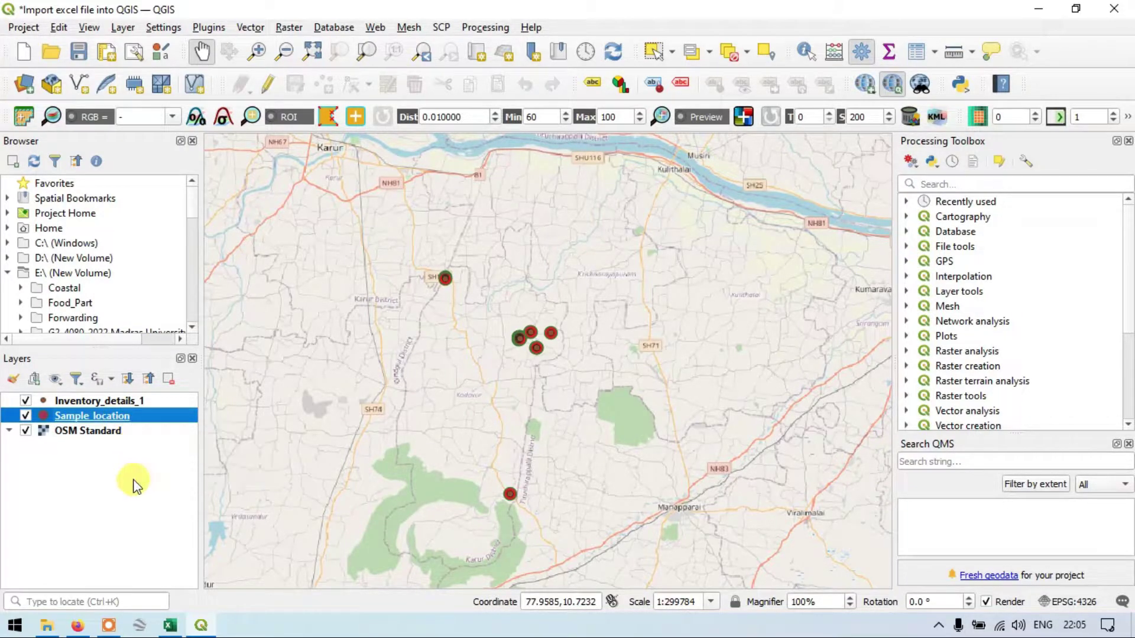
# Step: Open Sample_location's Layer Properties on the empty Joins page
pyautogui.rightClick(113, 416)
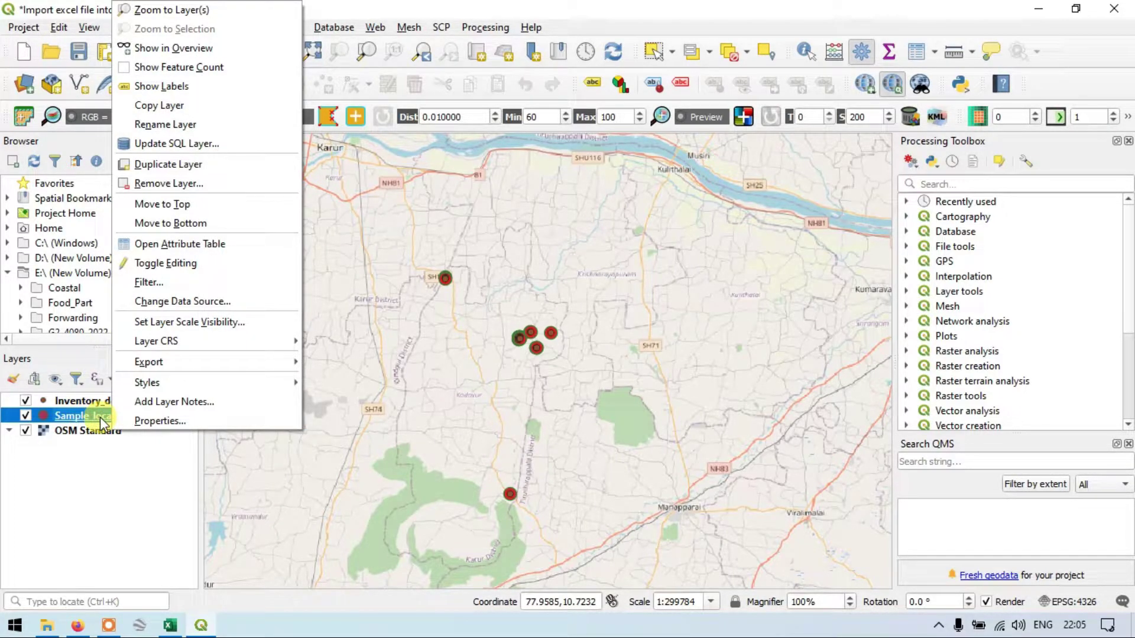
pyautogui.click(194, 423)
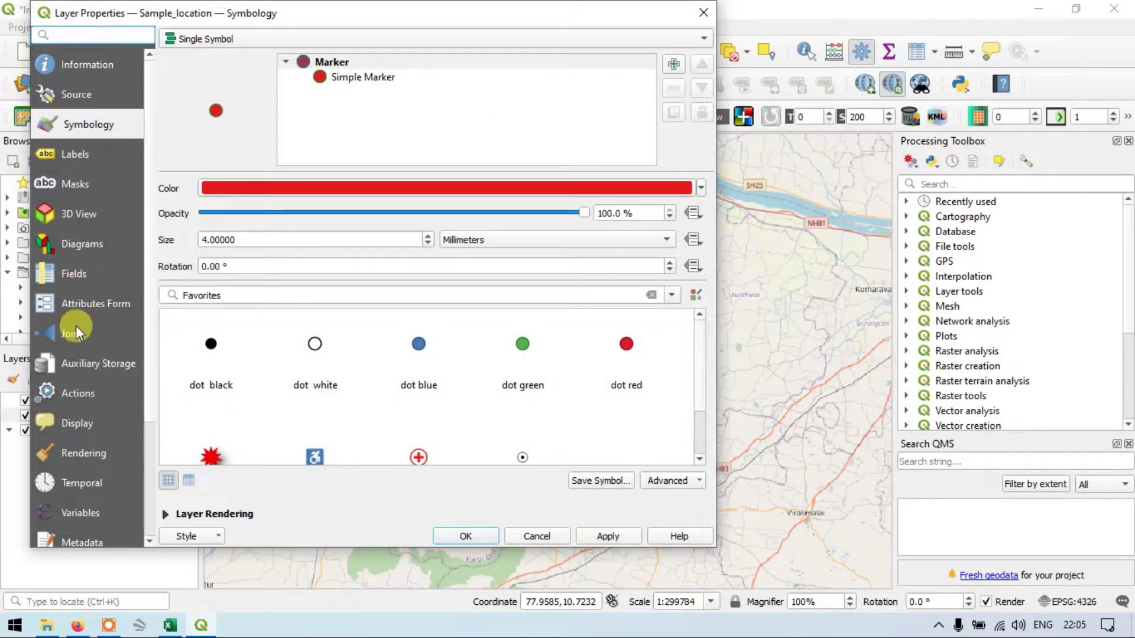
pyautogui.click(86, 335)
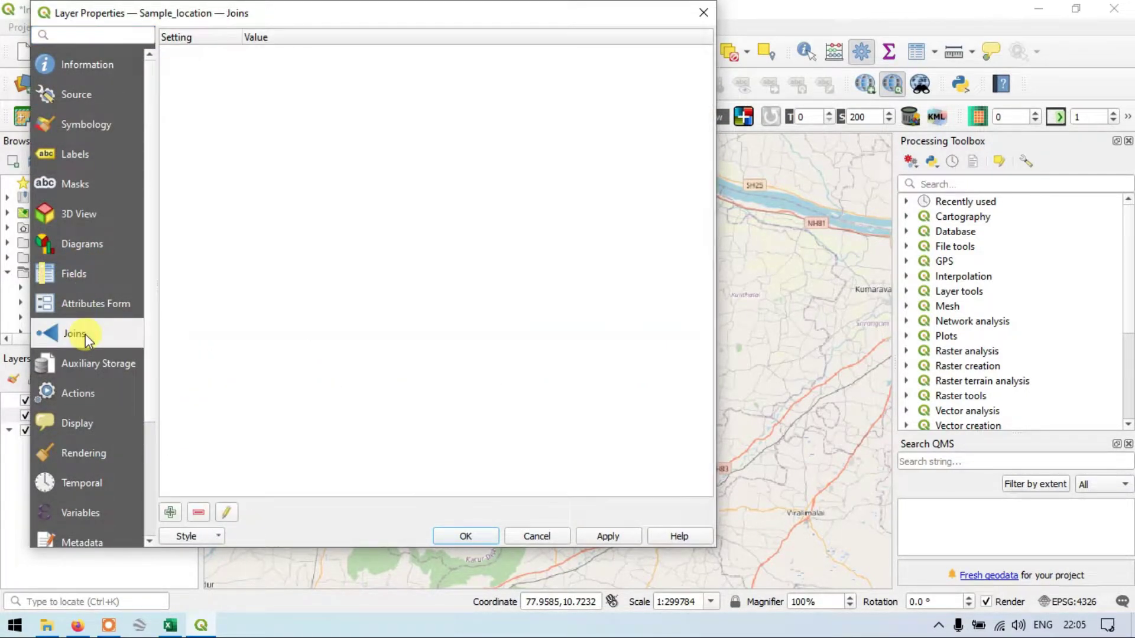
# Step: Add a vector join to Inventory_details_1 with Long as both join and target field
pyautogui.click(171, 513)
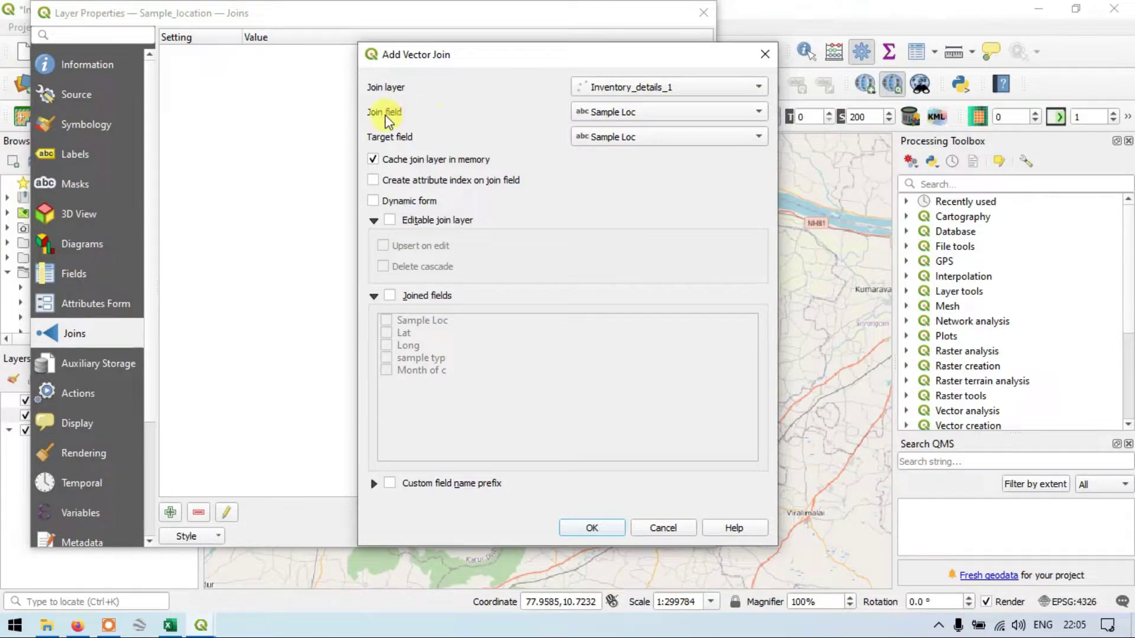
pyautogui.click(612, 111)
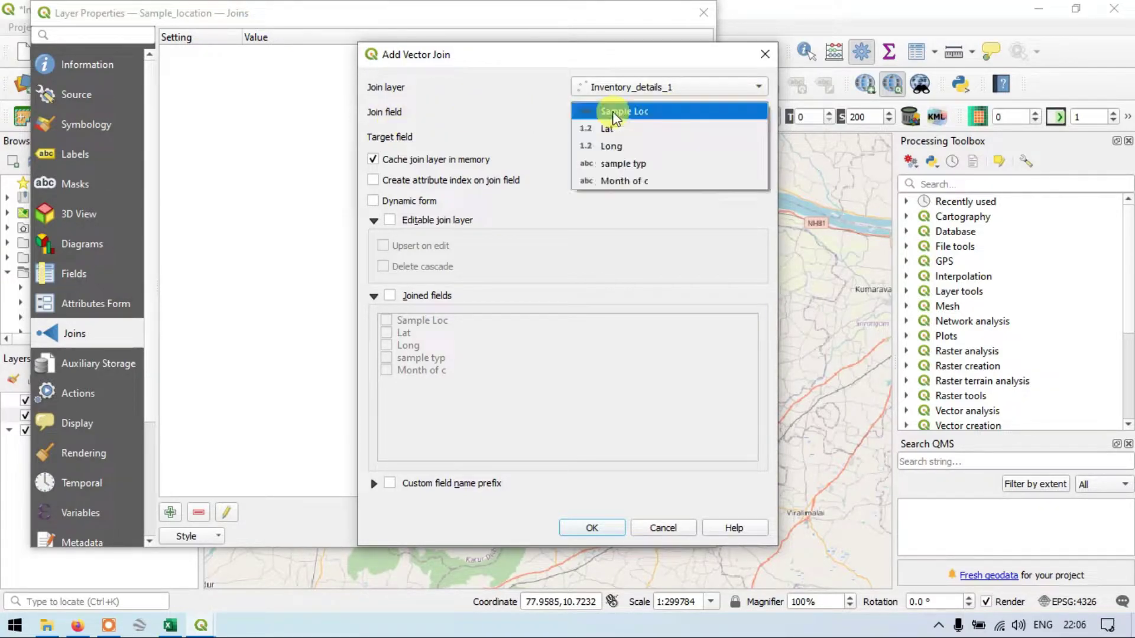
pyautogui.click(626, 146)
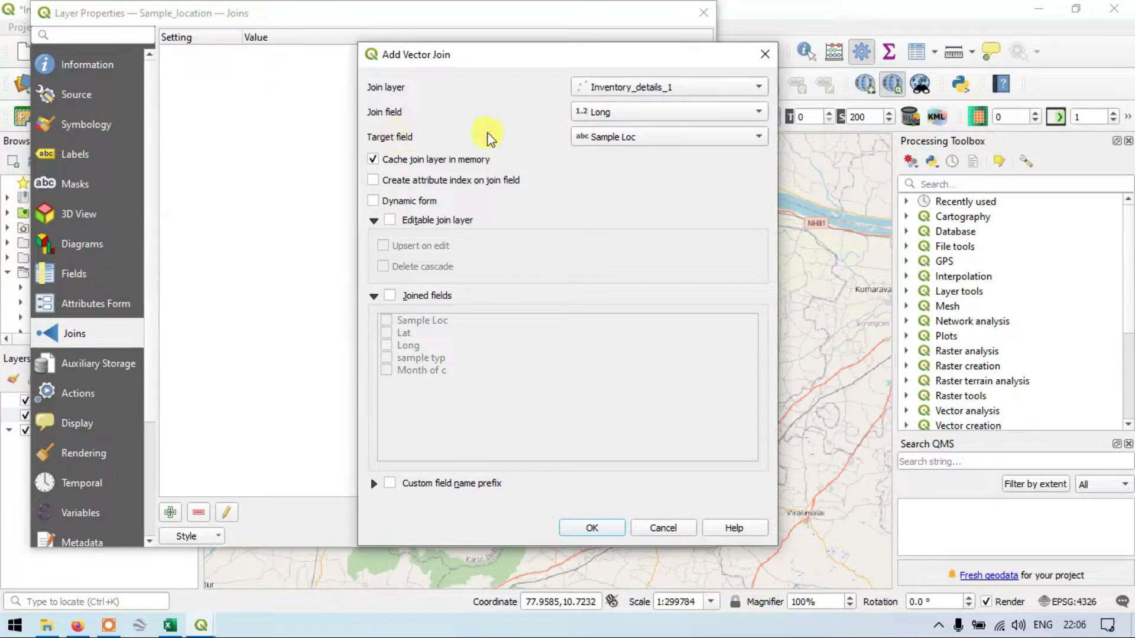
pyautogui.click(626, 142)
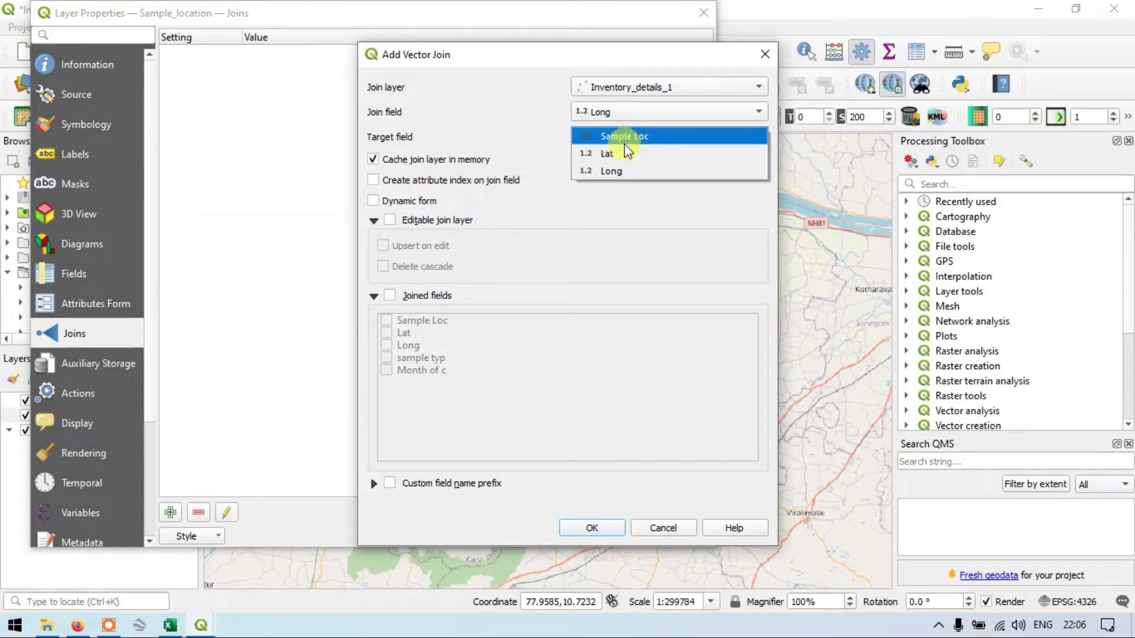
pyautogui.click(618, 169)
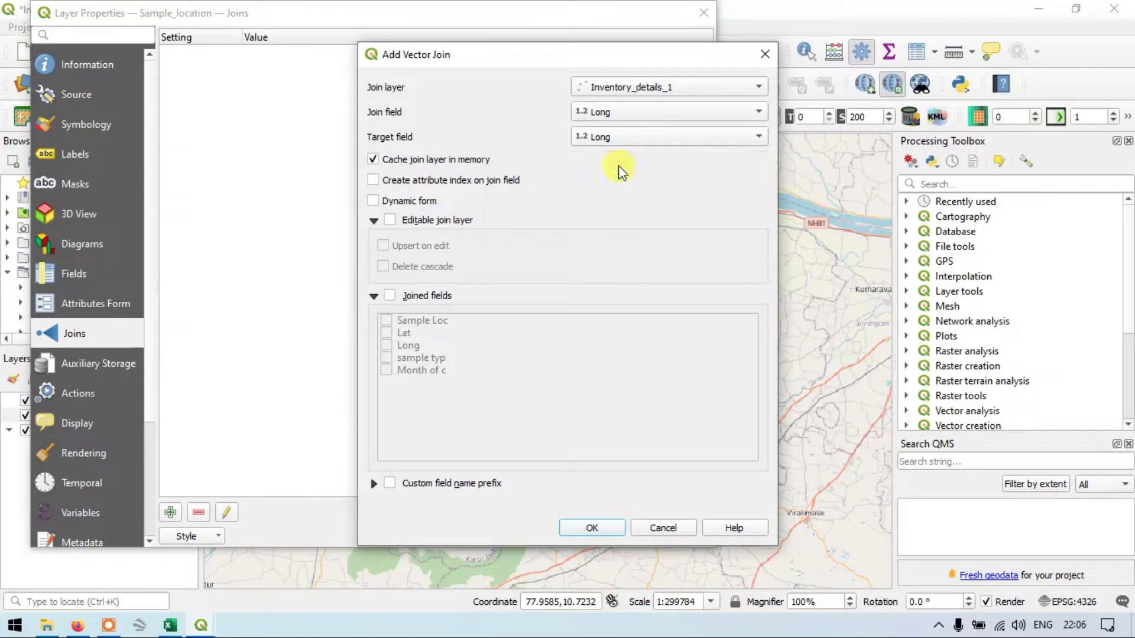
# Step: Enable dynamic form and editing, and limit joined fields to sample typ and Month of c
pyautogui.click(377, 204)
pyautogui.click(388, 220)
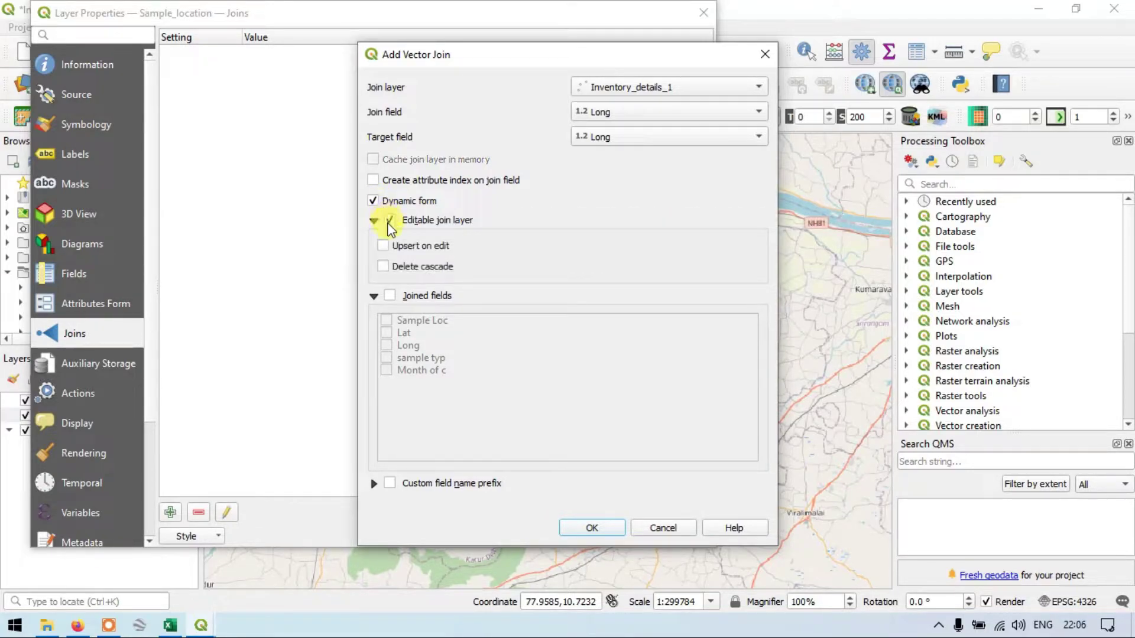
pyautogui.click(391, 296)
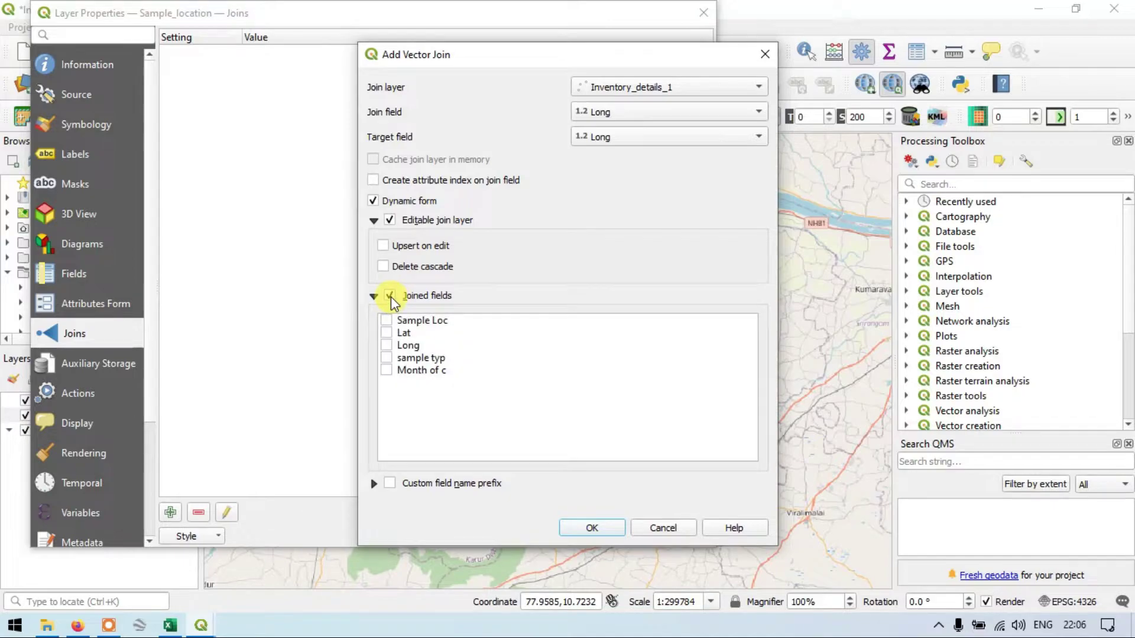
pyautogui.click(387, 359)
# Step: Confirm the Inventory_details_1 join and close Sample_location's Layer Properties
pyautogui.click(592, 528)
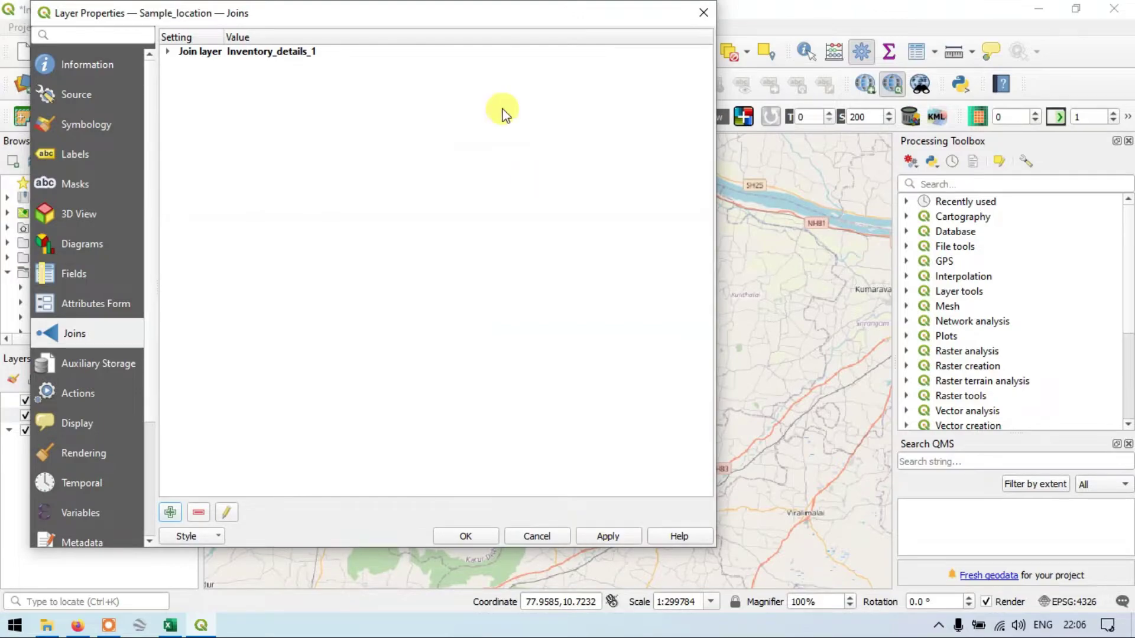
pyautogui.moveTo(484, 20); pyautogui.dragTo(714, 25)
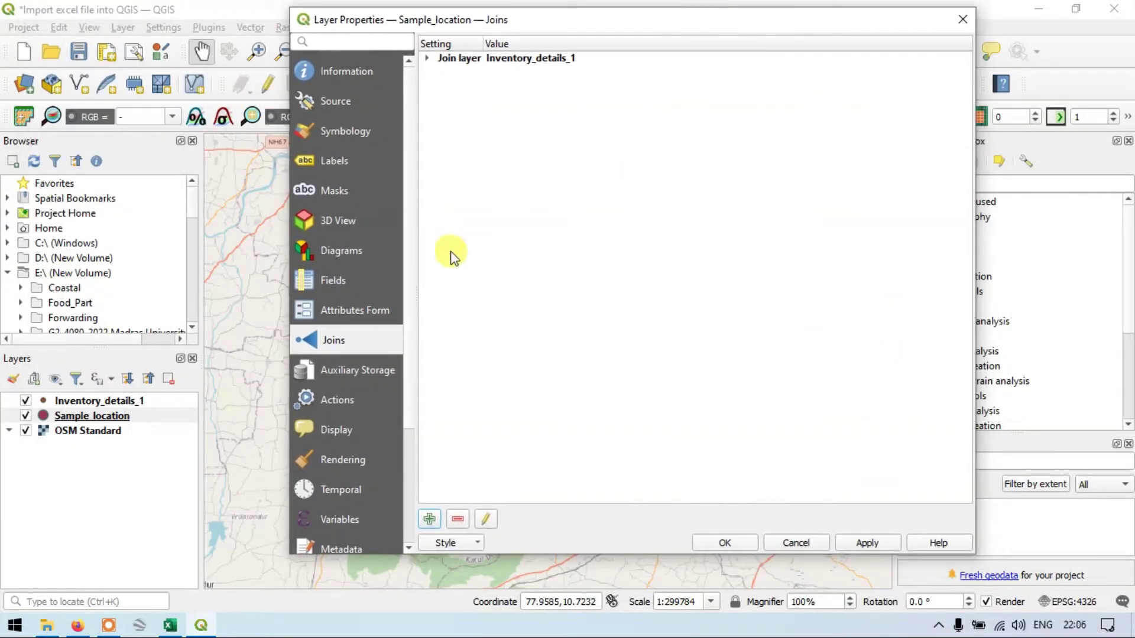
pyautogui.click(740, 541)
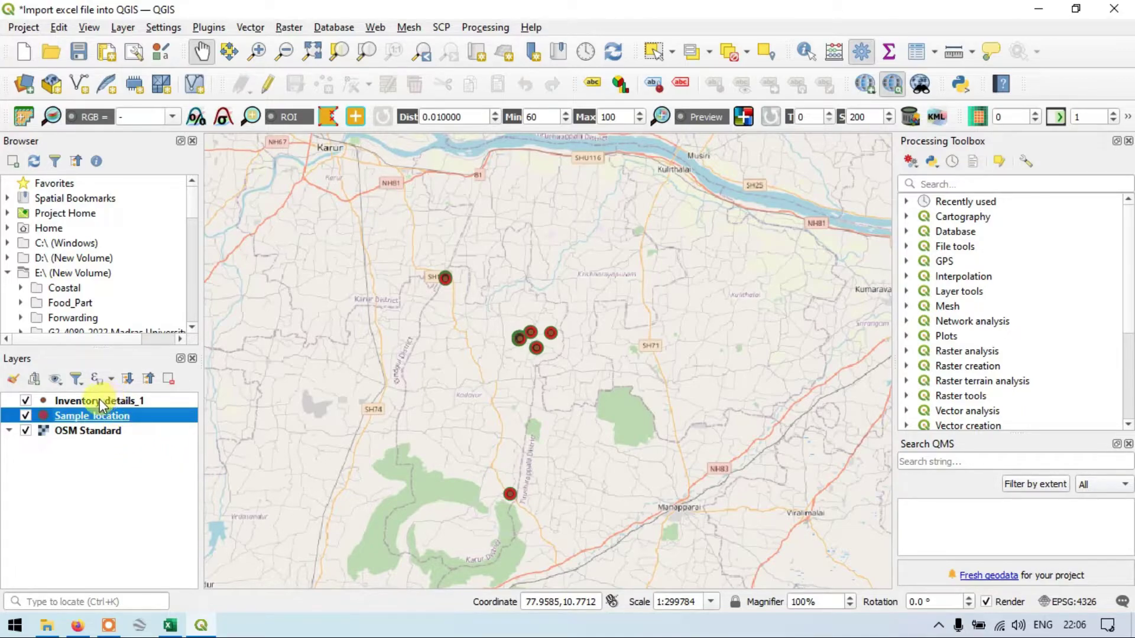
# Step: Switch between Inventory_details_1 and Sample_location, ending with Sample_location selected
pyautogui.click(125, 398)
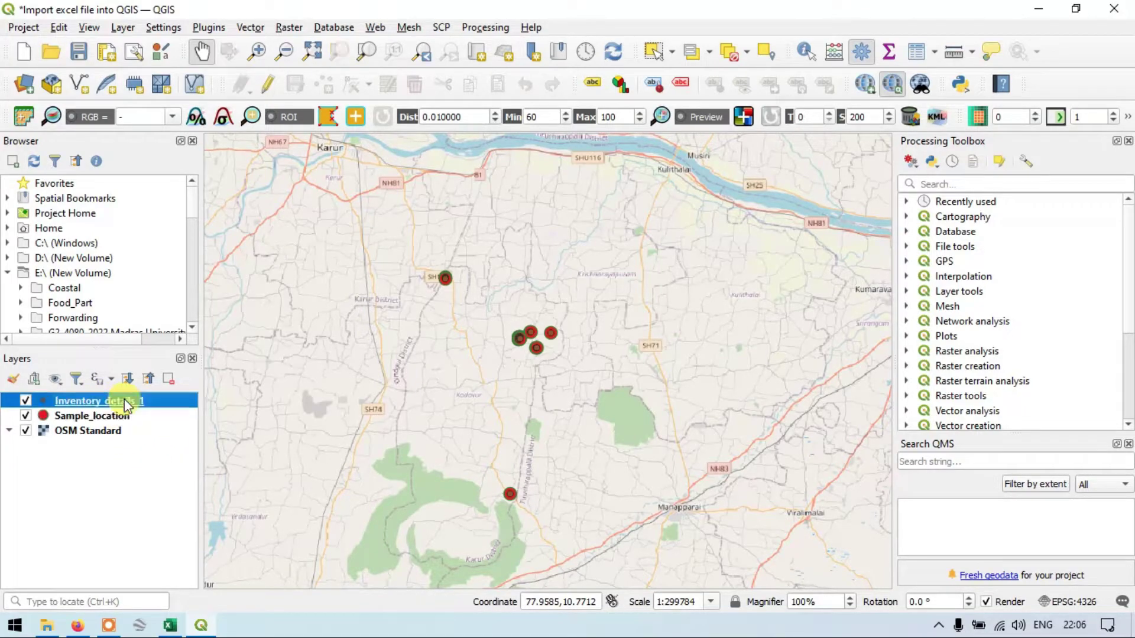
pyautogui.click(118, 416)
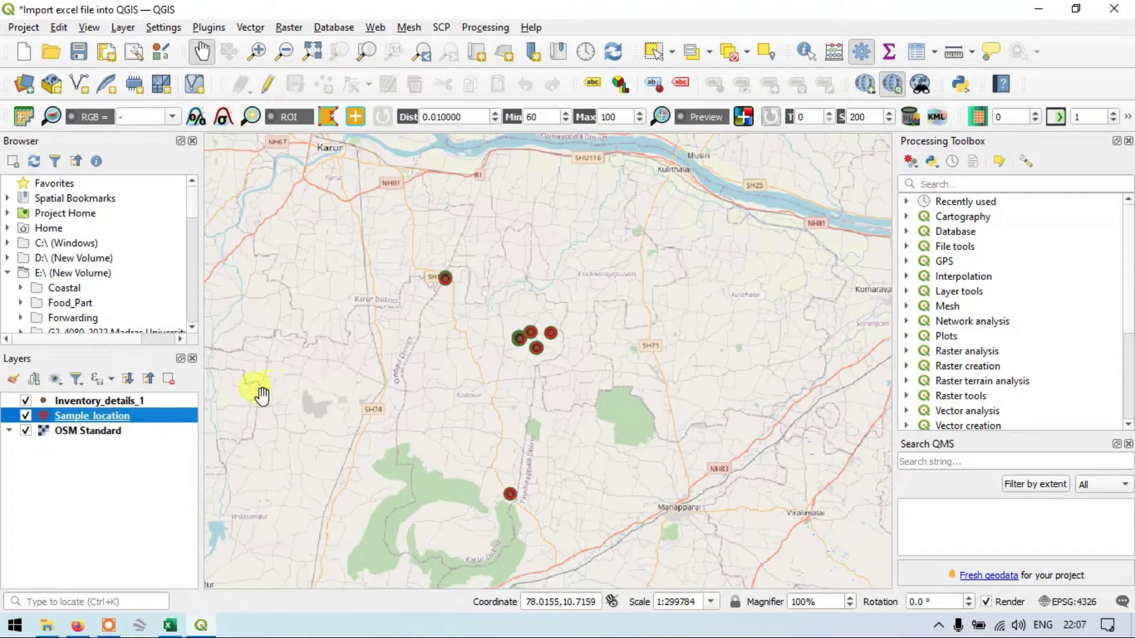
pyautogui.click(115, 400)
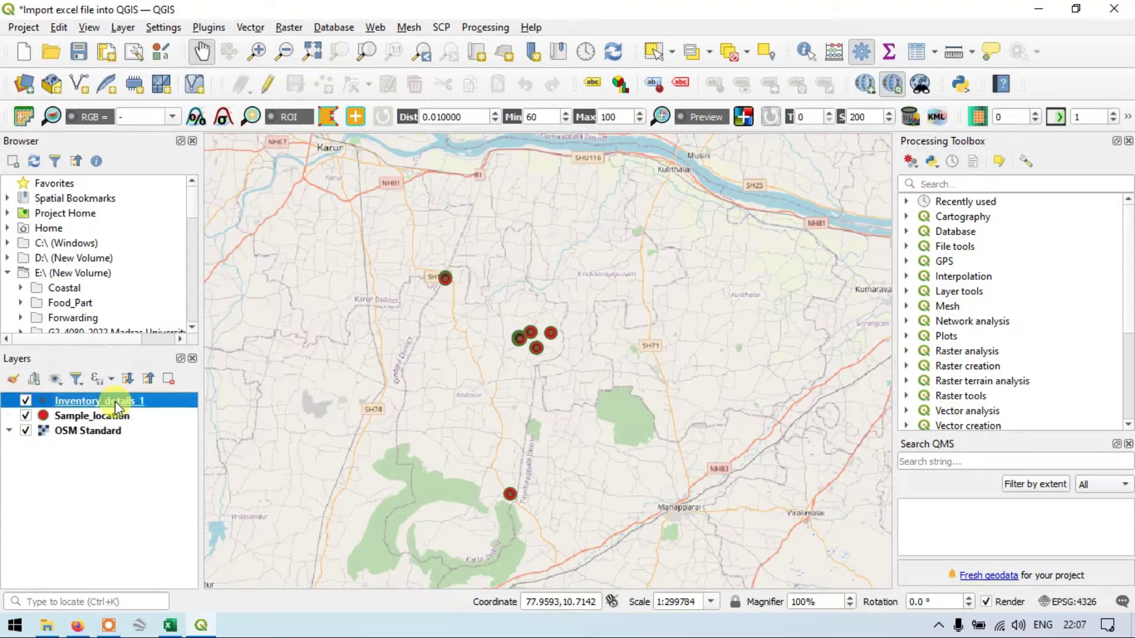
pyautogui.click(116, 414)
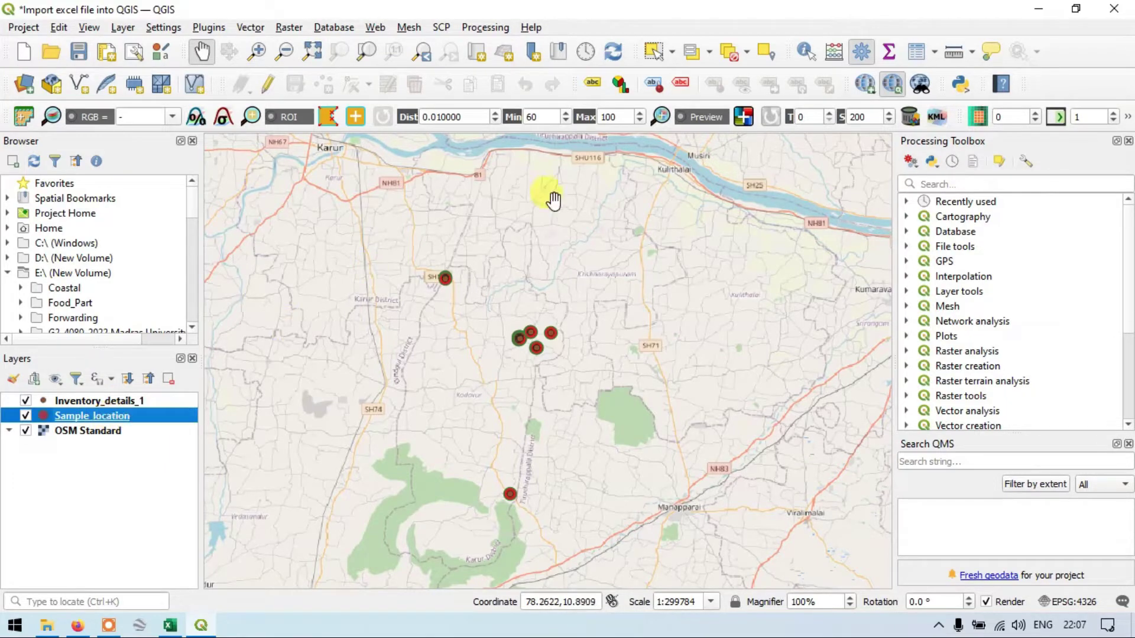
pyautogui.click(915, 53)
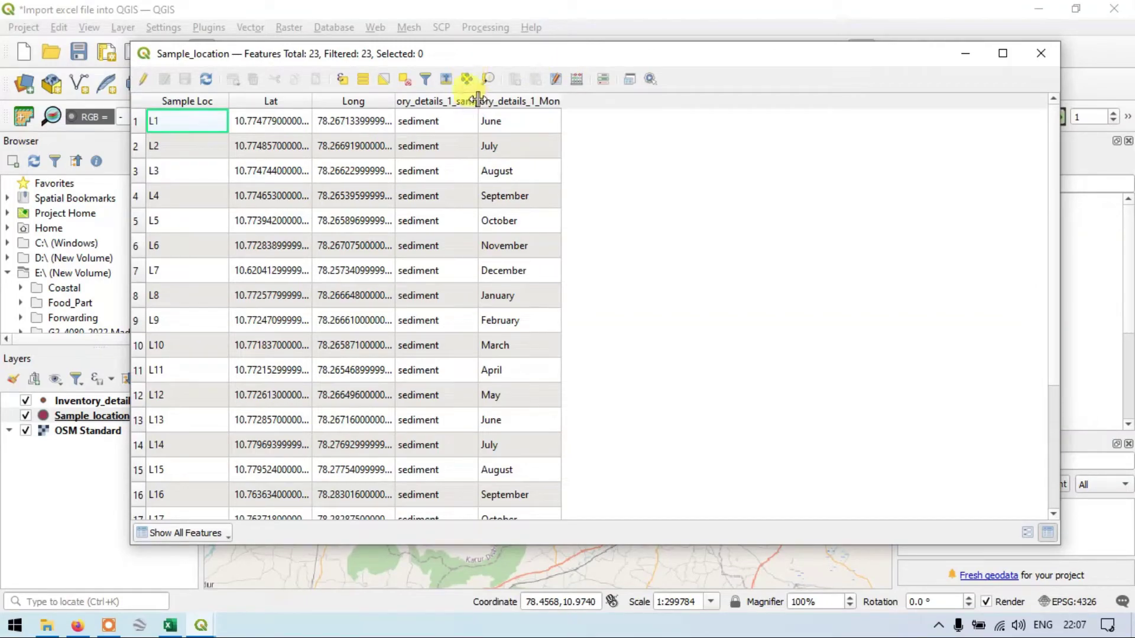
pyautogui.moveTo(478, 100); pyautogui.dragTo(535, 101)
pyautogui.moveTo(618, 97); pyautogui.dragTo(716, 99)
pyautogui.moveTo(537, 97); pyautogui.dragTo(548, 97)
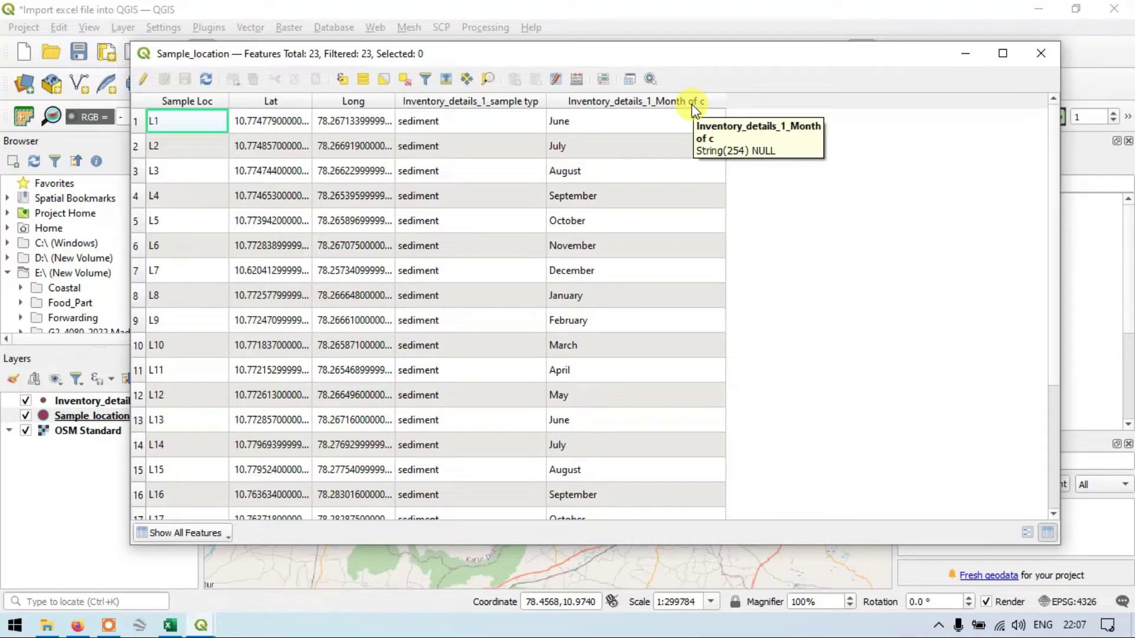
pyautogui.click(1054, 59)
pyautogui.click(126, 402)
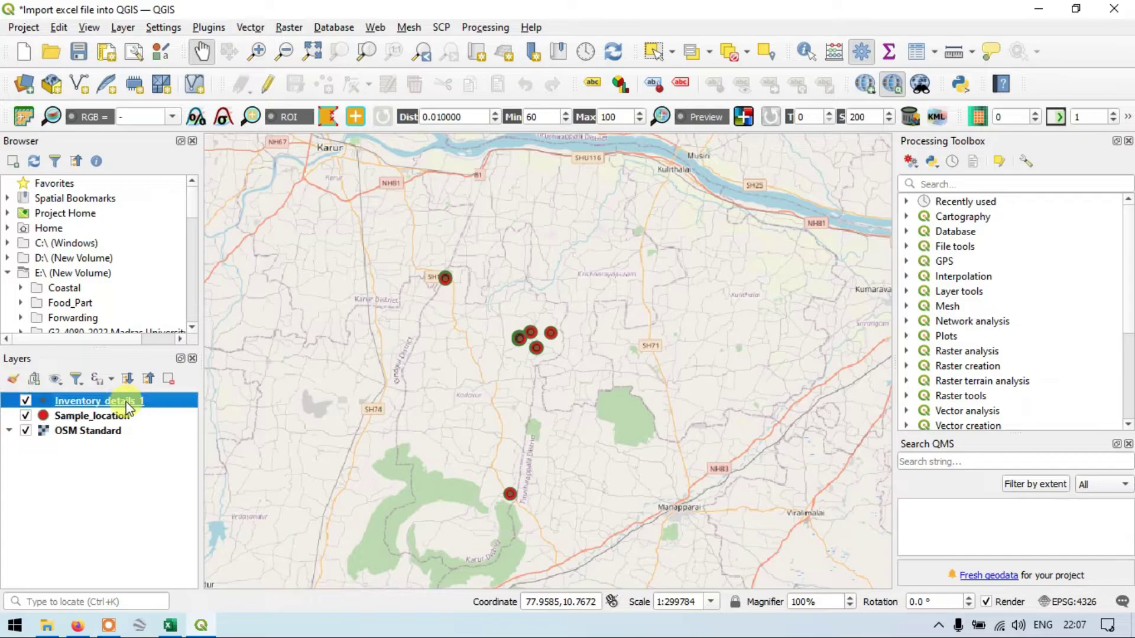
pyautogui.click(921, 51)
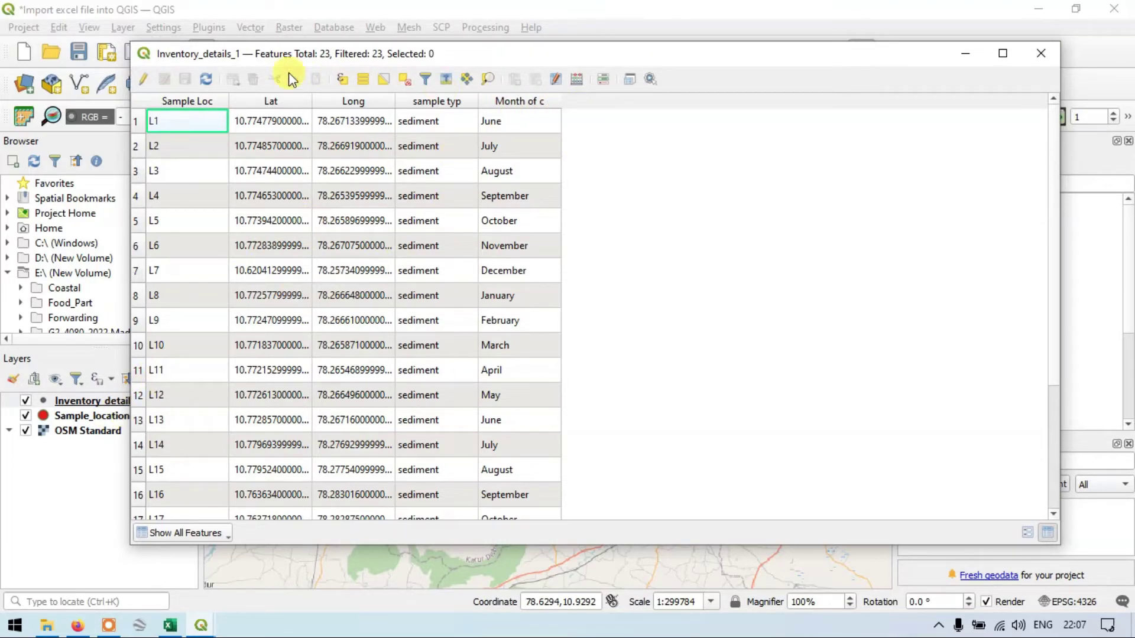
pyautogui.click(1042, 47)
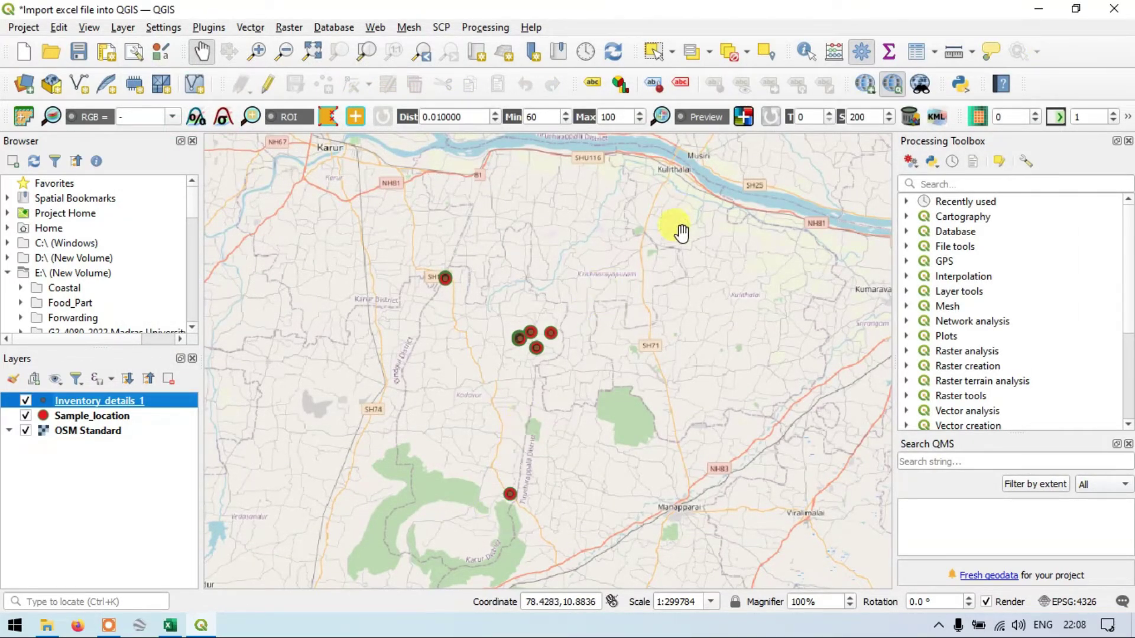
# Step: Pan the sample points up-left on the map and select Sample_location
pyautogui.moveTo(679, 231); pyautogui.dragTo(686, 236)
pyautogui.moveTo(711, 322); pyautogui.dragTo(673, 278)
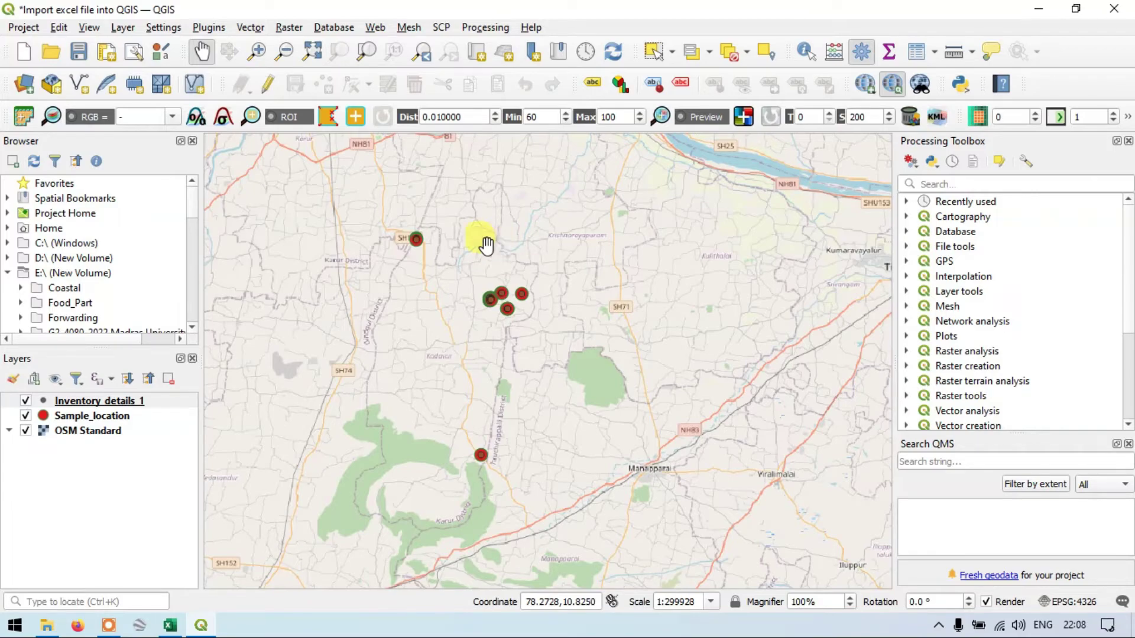
pyautogui.click(118, 418)
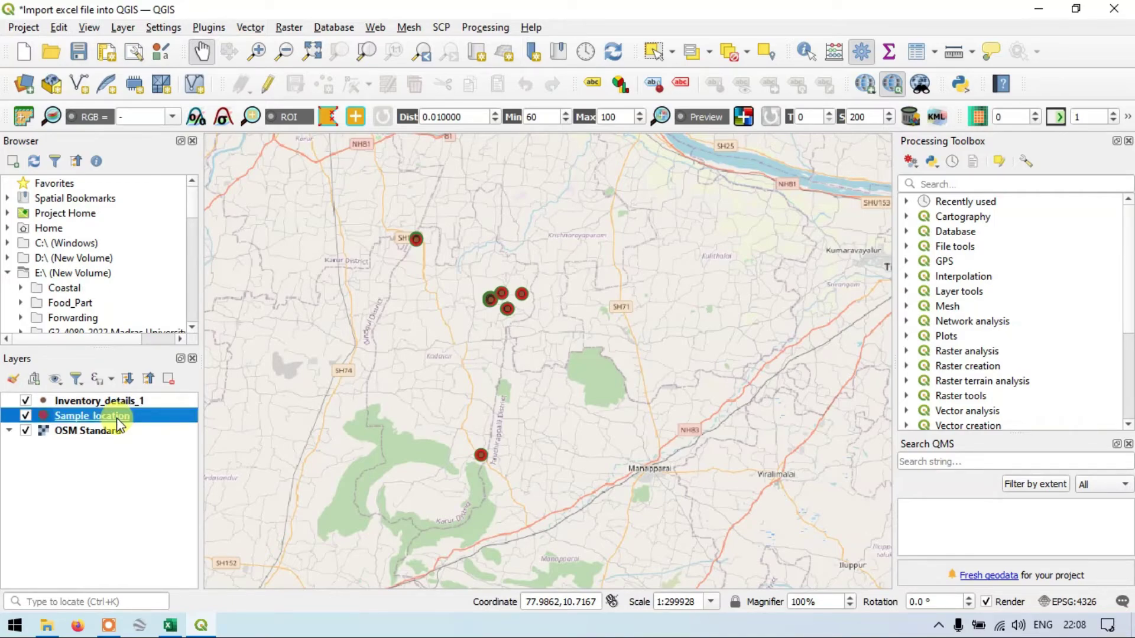
# Step: Open Sample_location's Layer Properties from its context menu
pyautogui.rightClick(116, 417)
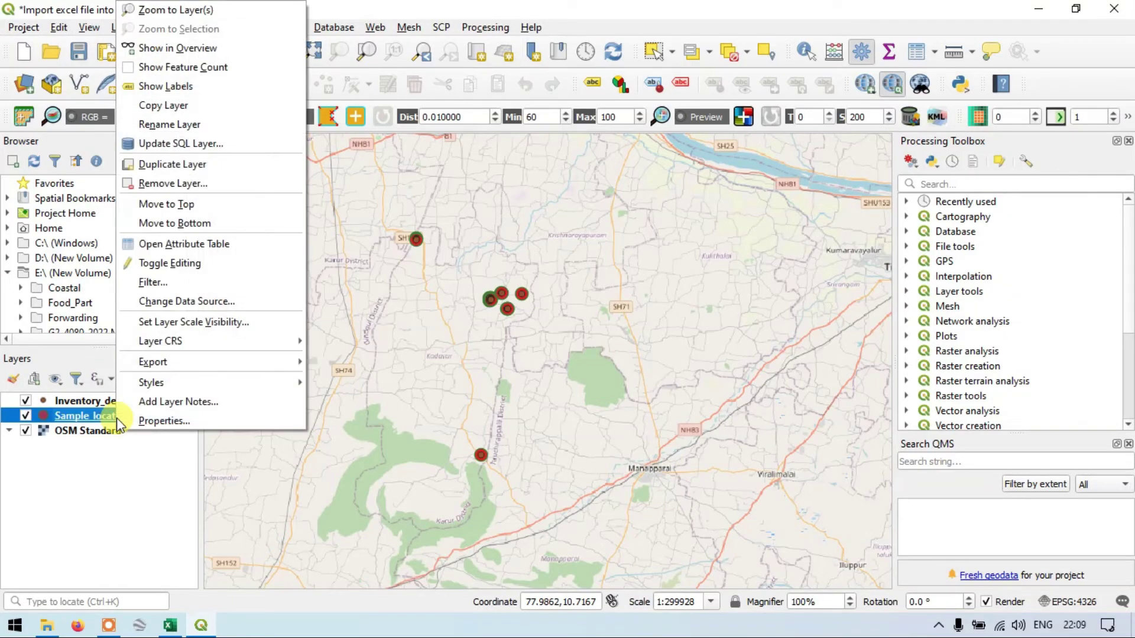
pyautogui.click(153, 423)
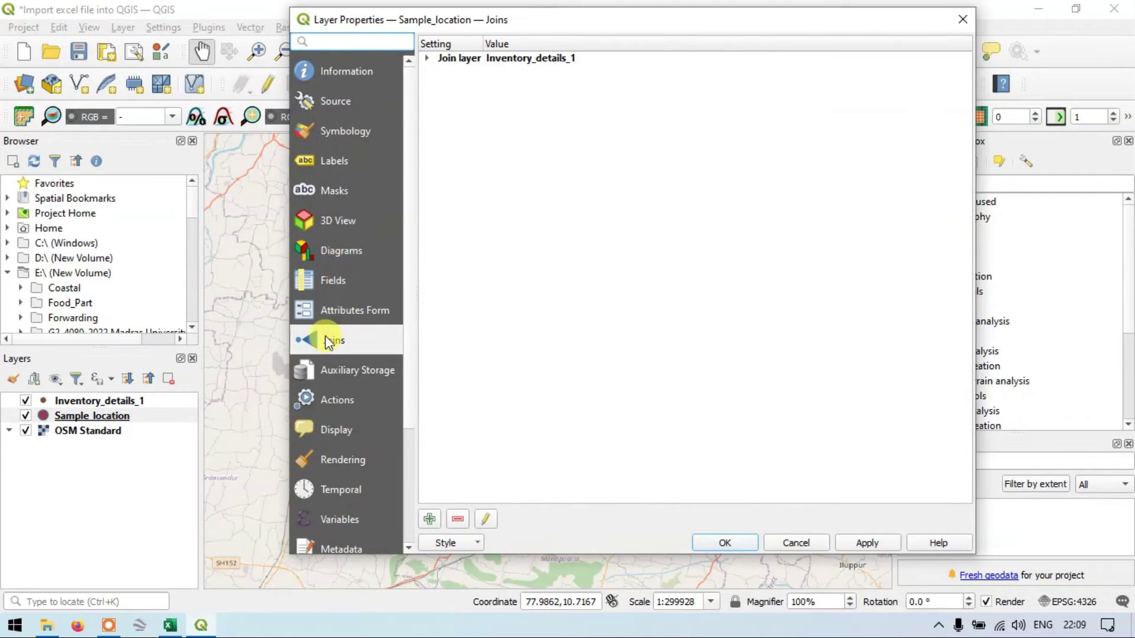